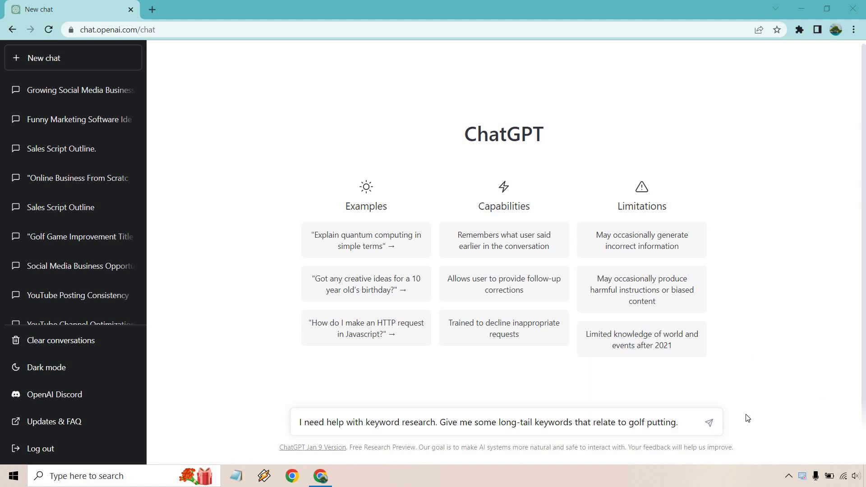
Send the request for long-tail keywords related to golf putting
{"action": "left_click", "coordinate": [709, 423]}
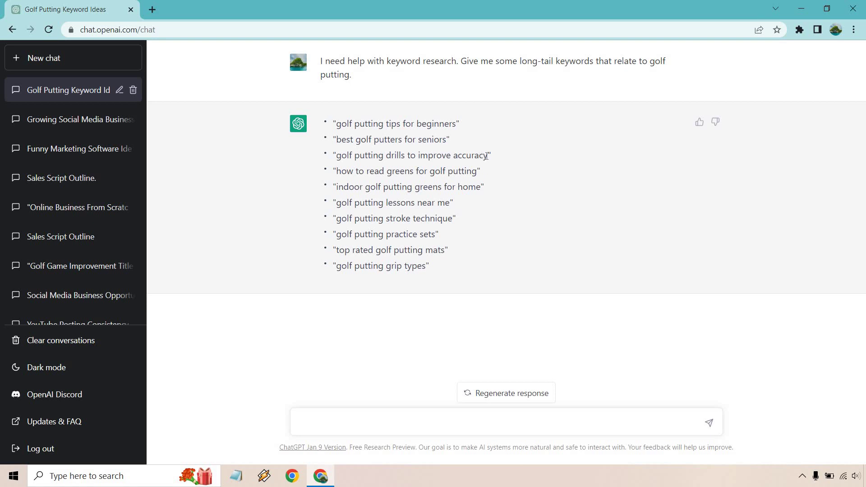
Highlight the 'golf putting drills to improve accuracy' keyword in the reply, ready for the next prompt
{"action": "left_click_drag", "start_coordinate": [488, 157], "coordinate": [338, 161]}
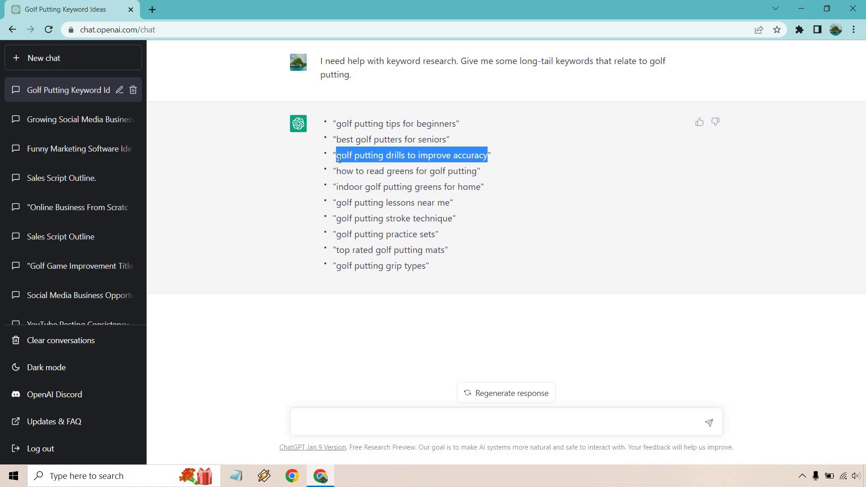
{"action": "left_click", "coordinate": [390, 424]}
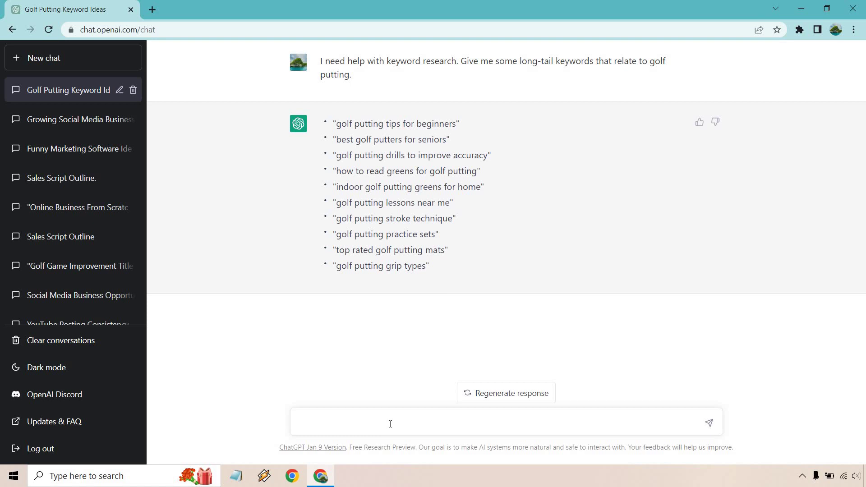
Submit the outline prompt for 'Golf Putting Drills To Improve Accuracy' and review its seven sections
{"action": "type", "text": "Write me a blog post outline for an article called: Golf Putting Drills To Improve Accuracy"}
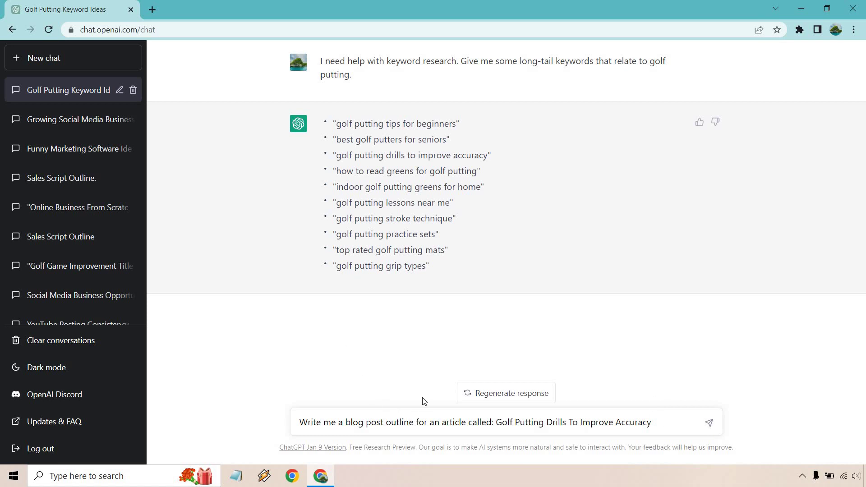
{"action": "left_click", "coordinate": [709, 422]}
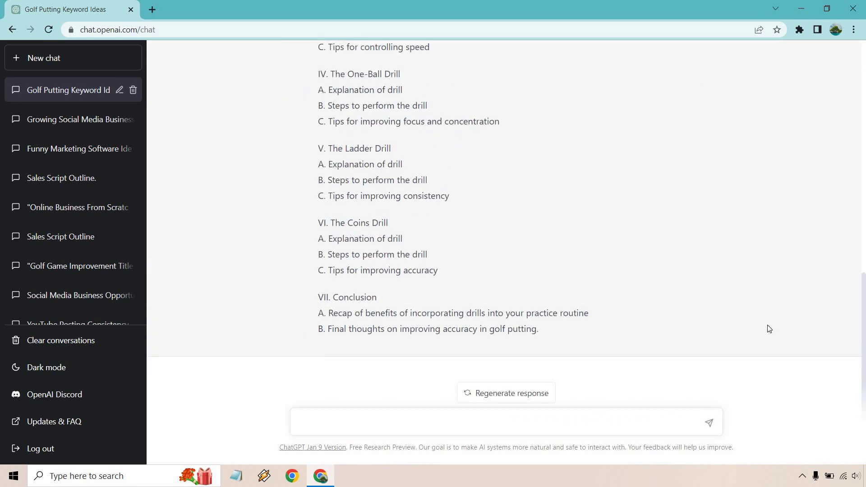
{"action": "scroll", "coordinate": [769, 330], "scroll_direction": "up", "scroll_amount": 6}
{"action": "scroll", "coordinate": [768, 329], "scroll_direction": "up", "scroll_amount": 1}
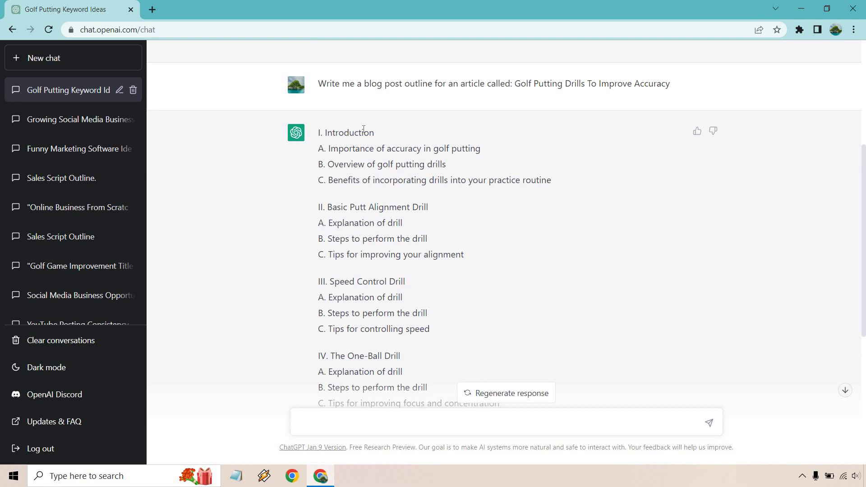
{"action": "scroll", "coordinate": [456, 214], "scroll_direction": "down", "scroll_amount": 2}
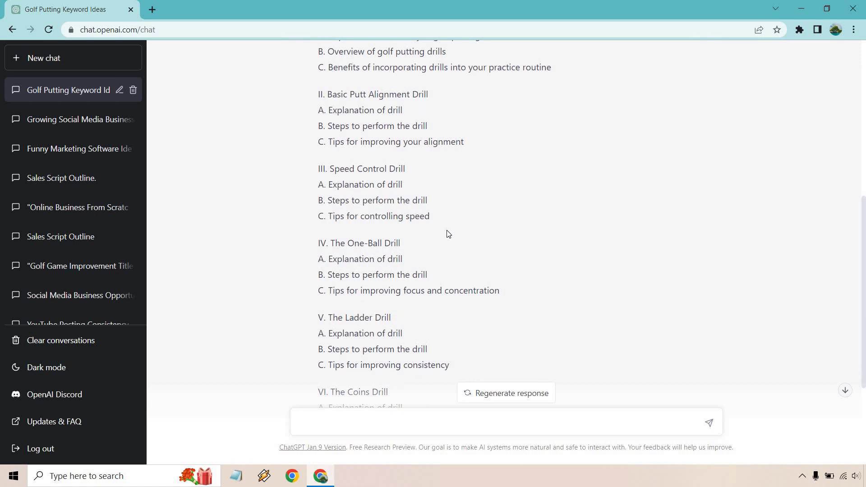
{"action": "scroll", "coordinate": [449, 225], "scroll_direction": "down", "scroll_amount": 1}
{"action": "scroll", "coordinate": [455, 259], "scroll_direction": "down", "scroll_amount": 2}
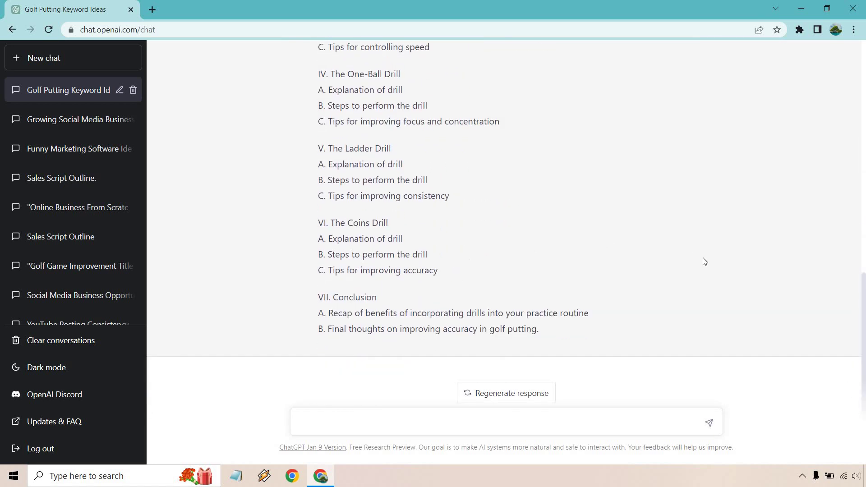
{"action": "scroll", "coordinate": [701, 262], "scroll_direction": "up", "scroll_amount": 4}
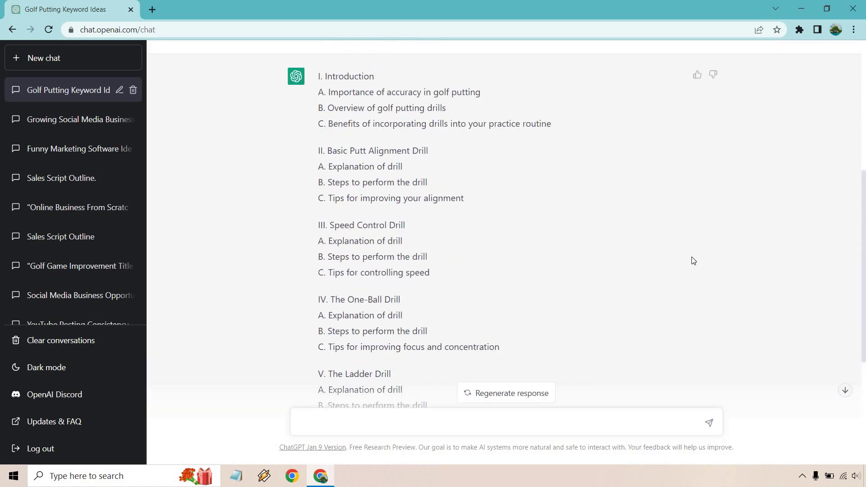
{"action": "scroll", "coordinate": [691, 260], "scroll_direction": "up", "scroll_amount": 1}
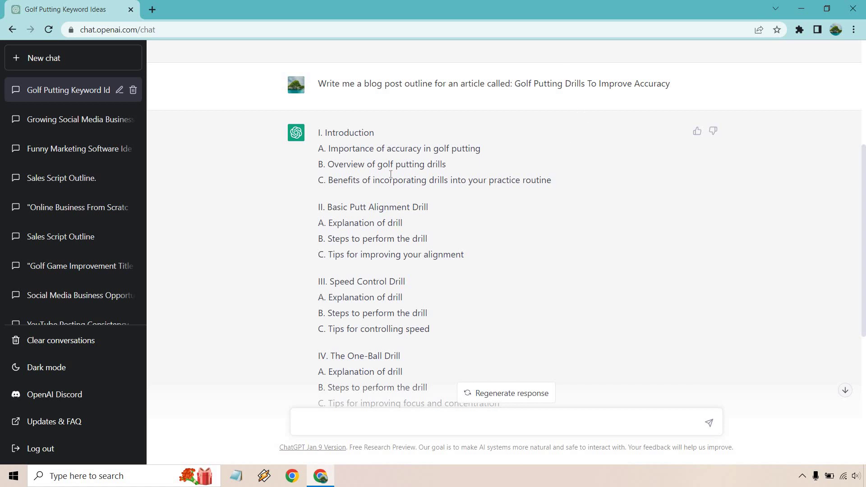
Highlight the Introduction's three subpoints in the generated outline
{"action": "left_click_drag", "start_coordinate": [552, 181], "coordinate": [320, 155]}
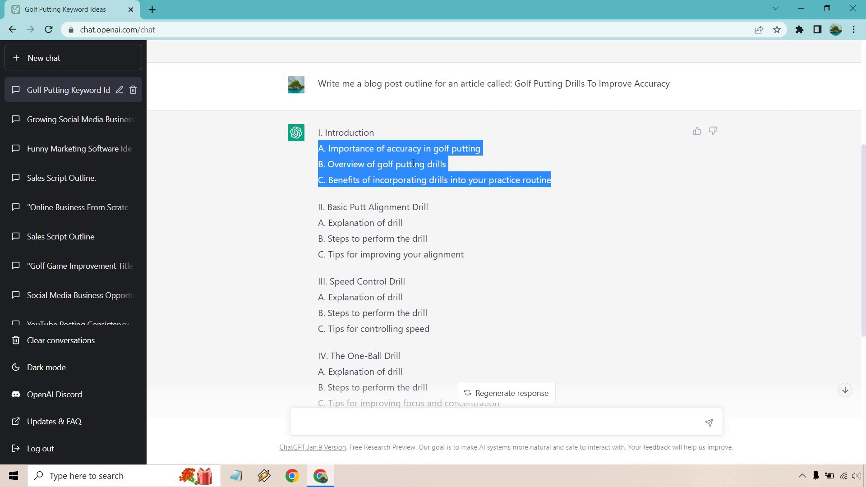
{"action": "left_click", "coordinate": [634, 239]}
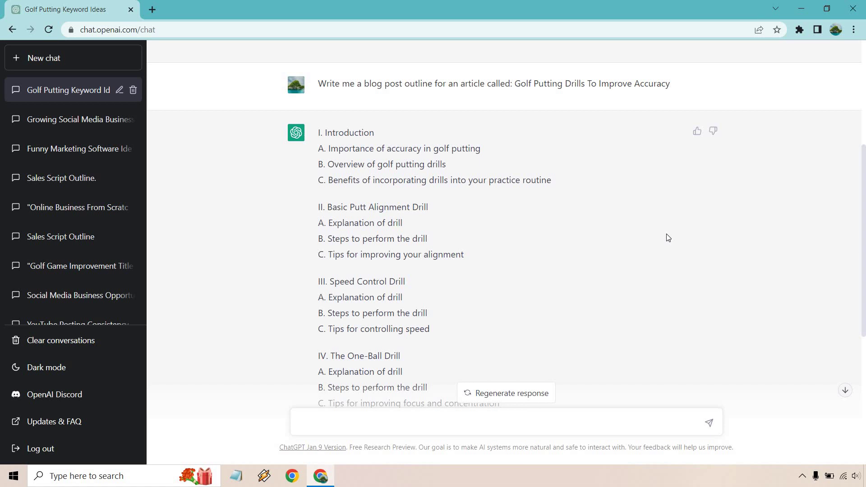
{"action": "scroll", "coordinate": [667, 237], "scroll_direction": "down", "scroll_amount": 6}
Paste the introduction prompt listing points A–C: accuracy's importance, drill overview and practice benefits
{"action": "left_click", "coordinate": [387, 421]}
{"action": "type", "text": "Write me a couple of introduction paragraphs about the article: Golf Putting Drills To Improve Accuracy. Please also talk about:  A. Importance of accuracy in golf putting B. Overview of golf putting drills C. Benefits of incorporating drills into your practice routine"}
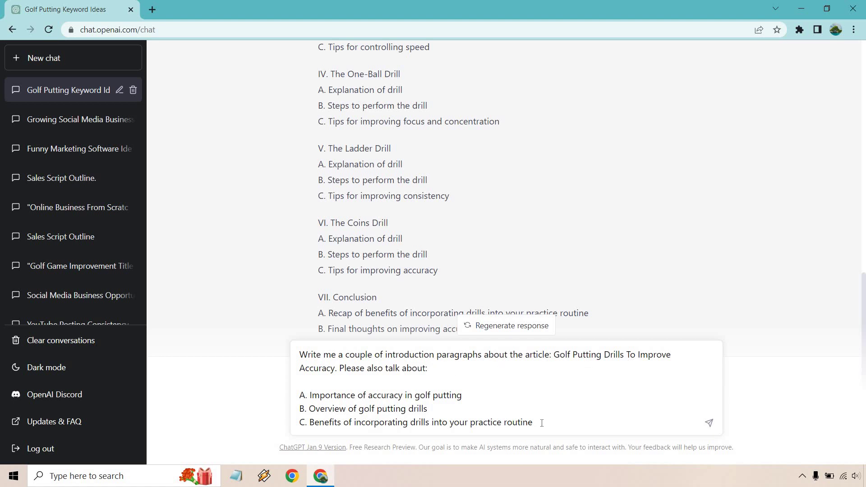
{"action": "left_click_drag", "start_coordinate": [542, 423], "coordinate": [297, 399]}
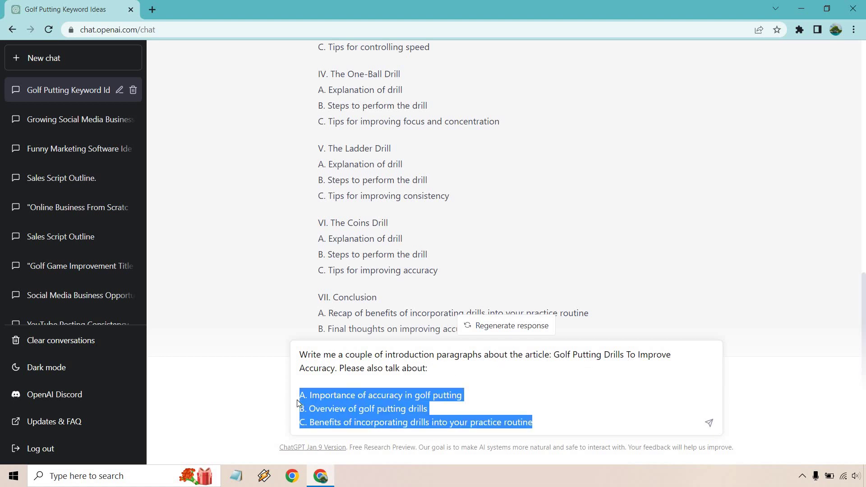
{"action": "left_click", "coordinate": [488, 403]}
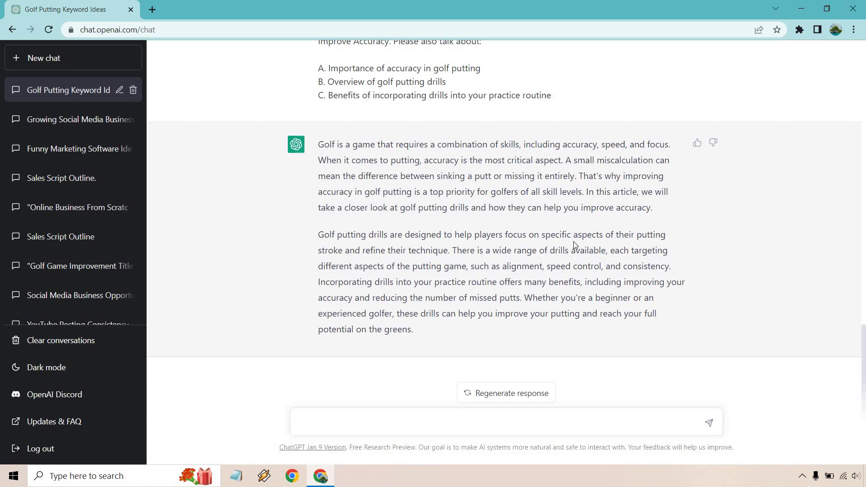
Review the two introduction paragraphs alongside the outline's Basic Putt Alignment Drill heading and subpoints
{"action": "scroll", "coordinate": [570, 252], "scroll_direction": "up", "scroll_amount": 8}
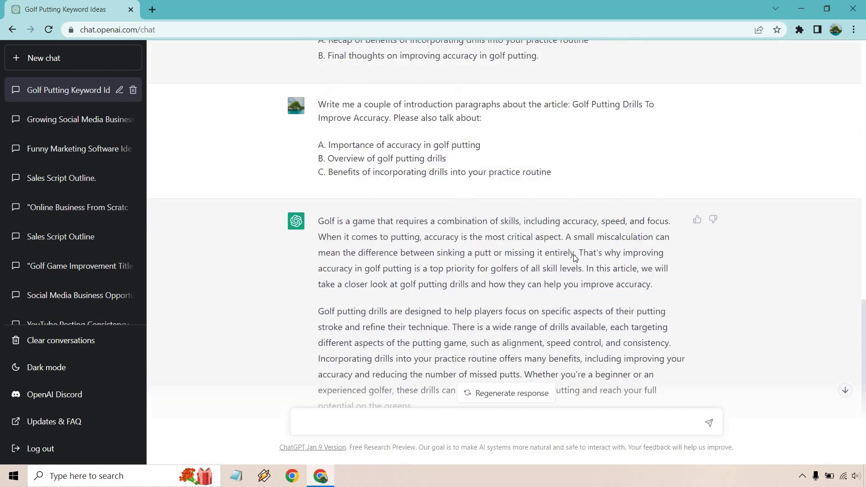
{"action": "scroll", "coordinate": [571, 252], "scroll_direction": "up", "scroll_amount": 5}
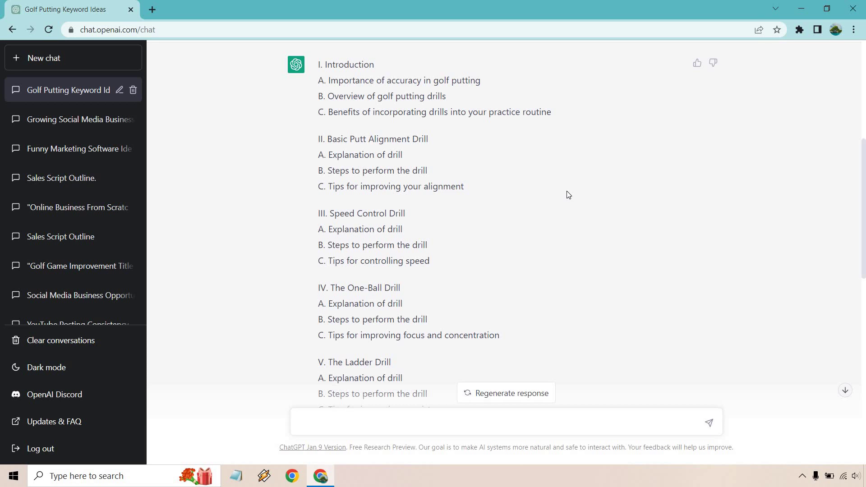
{"action": "scroll", "coordinate": [559, 124], "scroll_direction": "down", "scroll_amount": 5}
{"action": "scroll", "coordinate": [557, 125], "scroll_direction": "up", "scroll_amount": 5}
{"action": "left_click_drag", "start_coordinate": [429, 139], "coordinate": [330, 140]}
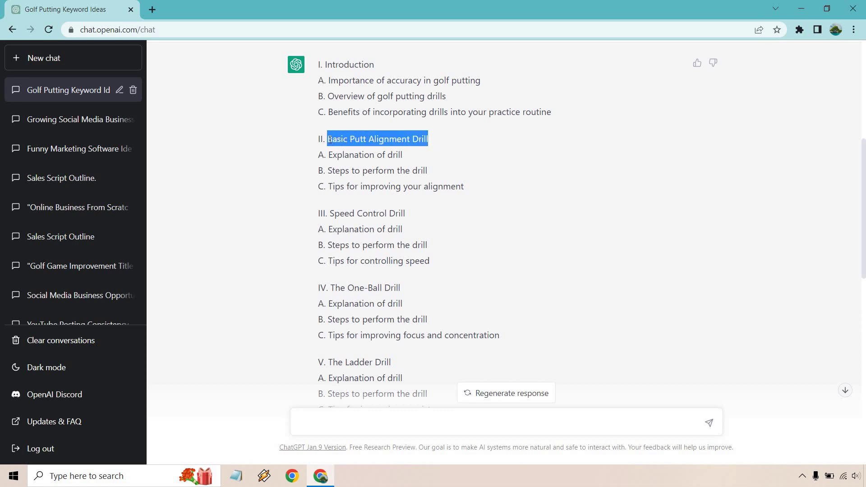
{"action": "left_click_drag", "start_coordinate": [469, 183], "coordinate": [316, 155]}
{"action": "left_click", "coordinate": [479, 174]}
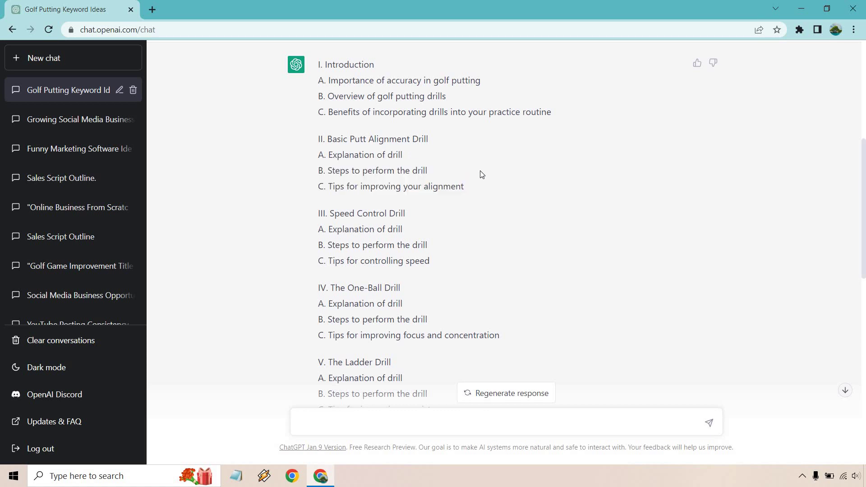
{"action": "scroll", "coordinate": [482, 175], "scroll_direction": "down", "scroll_amount": 2}
{"action": "scroll", "coordinate": [516, 170], "scroll_direction": "down", "scroll_amount": 3}
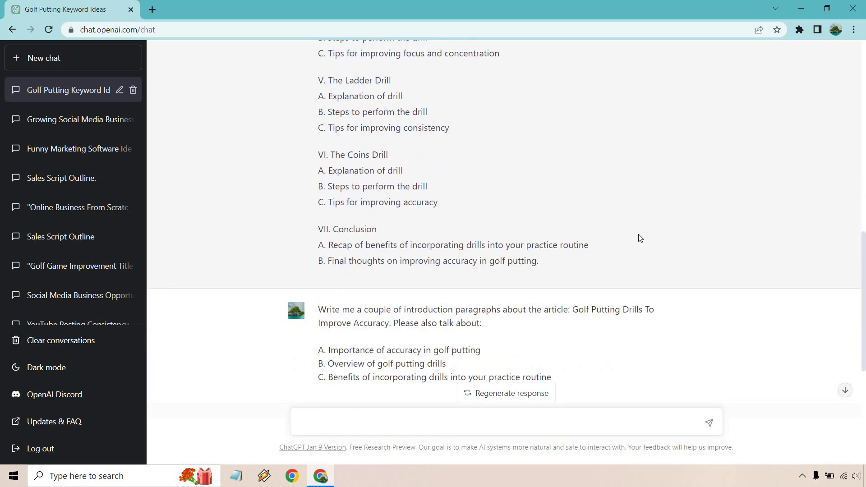
{"action": "scroll", "coordinate": [642, 228], "scroll_direction": "down", "scroll_amount": 3}
{"action": "scroll", "coordinate": [649, 220], "scroll_direction": "down", "scroll_amount": 2}
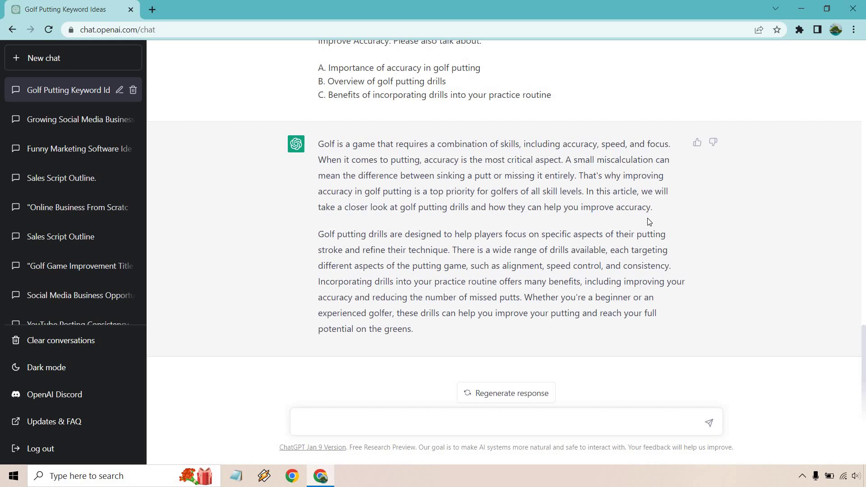
Submit the FAQ prompt on grip, aiming, stroke, judging speed and practice time, then review the answers
{"action": "left_click", "coordinate": [611, 424]}
{"action": "type", "text": "I need an FAQ section. Please list a few of the most popular questions about putting and answer for them for me as well."}
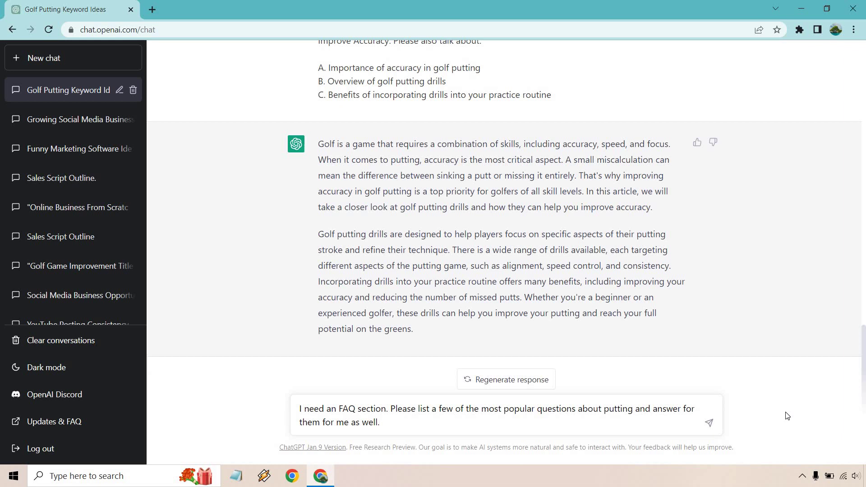
{"action": "left_click", "coordinate": [709, 424]}
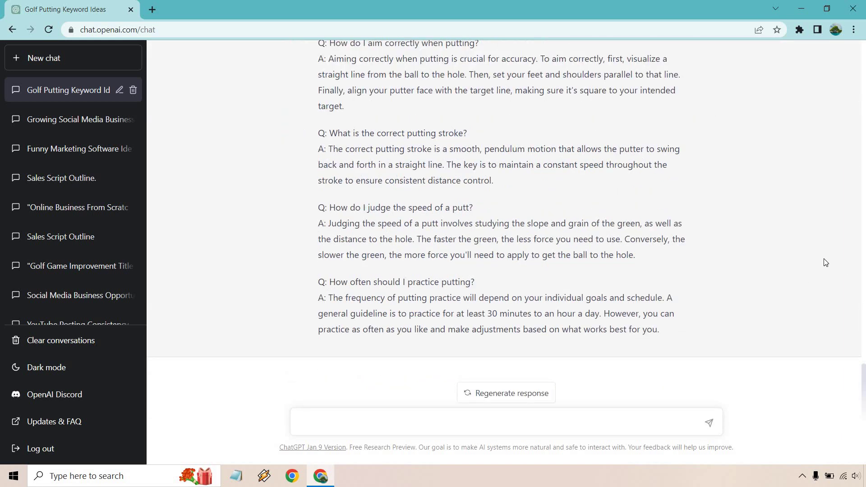
{"action": "scroll", "coordinate": [788, 254], "scroll_direction": "up", "scroll_amount": 3}
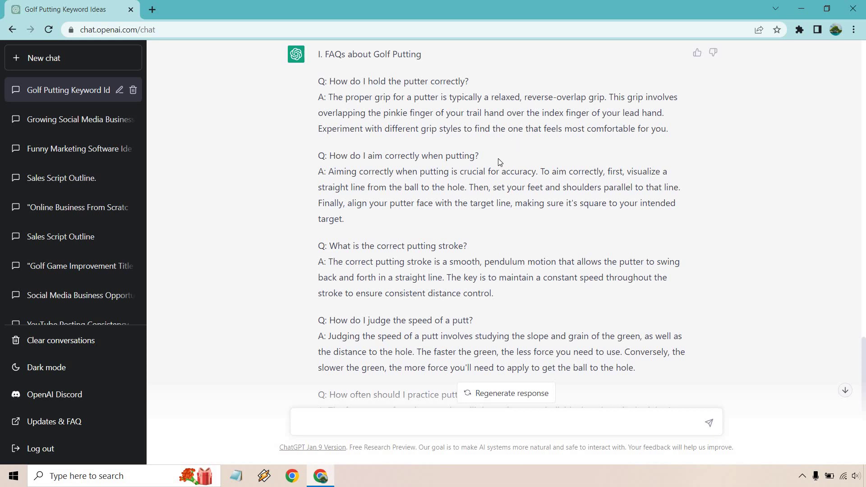
{"action": "scroll", "coordinate": [503, 158], "scroll_direction": "down", "scroll_amount": 1}
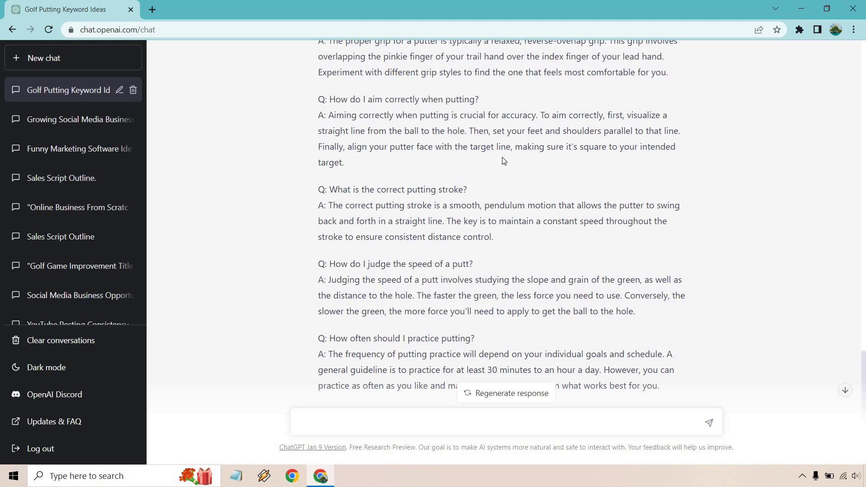
{"action": "scroll", "coordinate": [503, 162], "scroll_direction": "down", "scroll_amount": 1}
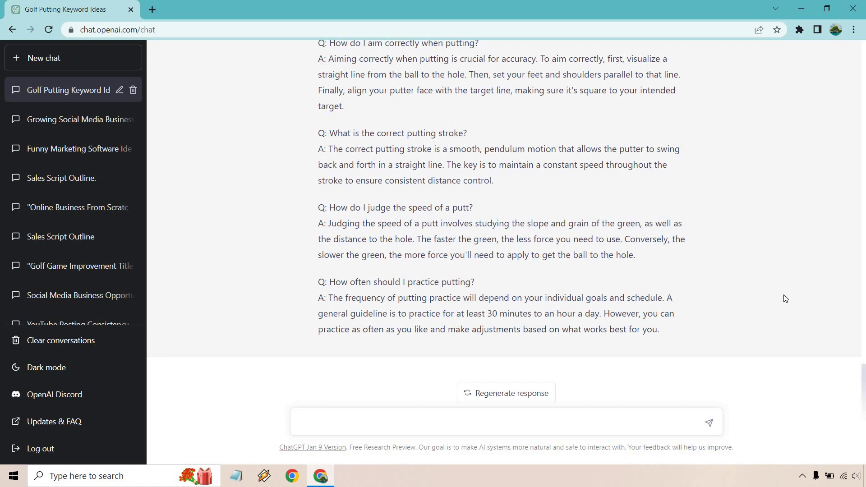
{"action": "scroll", "coordinate": [702, 284], "scroll_direction": "up", "scroll_amount": 1}
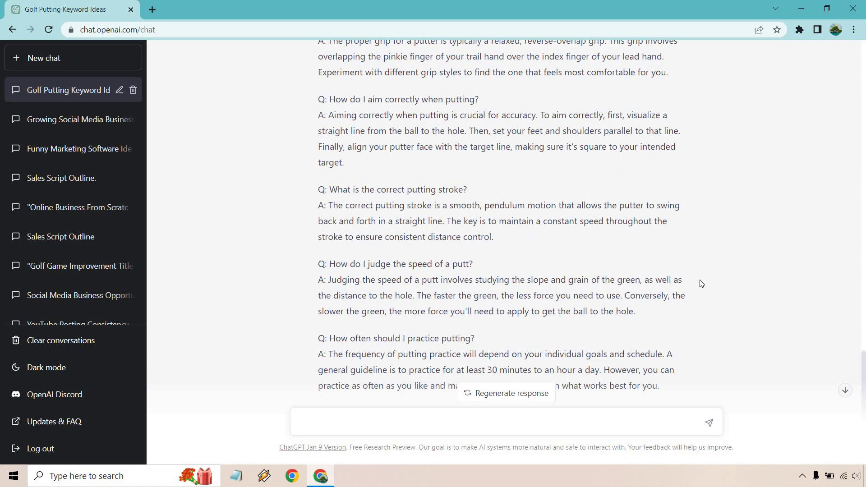
{"action": "scroll", "coordinate": [705, 285], "scroll_direction": "down", "scroll_amount": 1}
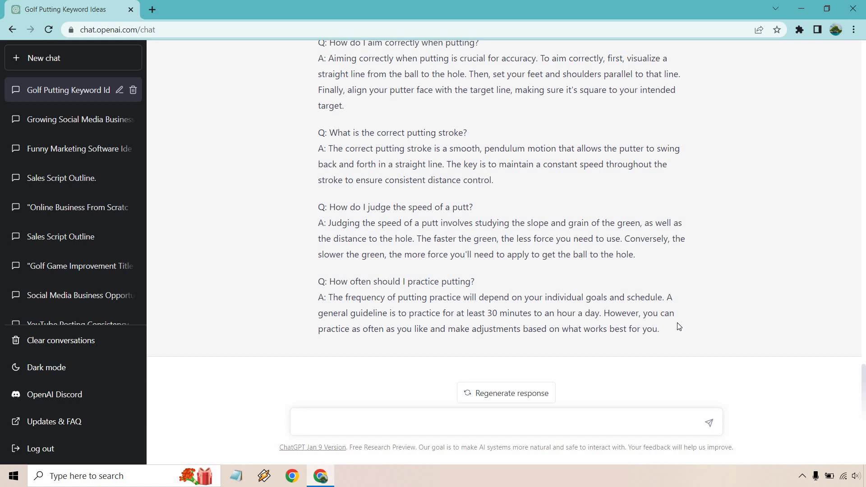
{"action": "scroll", "coordinate": [619, 258], "scroll_direction": "up", "scroll_amount": 18}
{"action": "scroll", "coordinate": [561, 143], "scroll_direction": "down", "scroll_amount": 4}
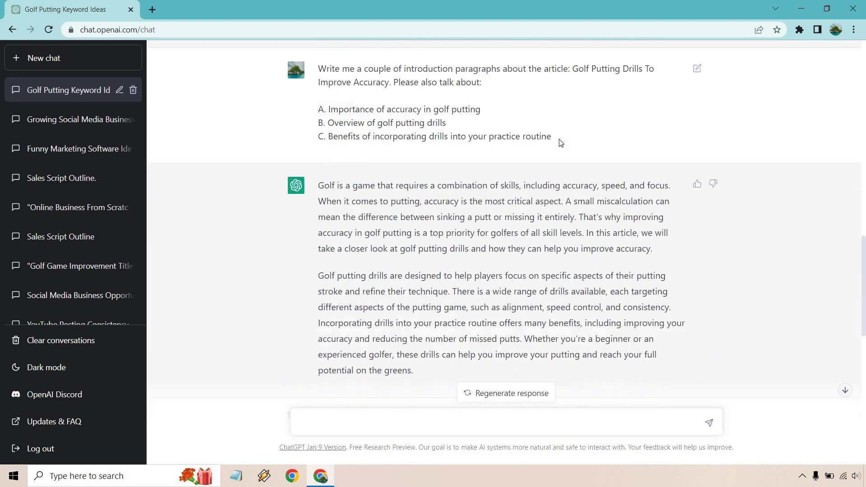
{"action": "scroll", "coordinate": [561, 143], "scroll_direction": "down", "scroll_amount": 15}
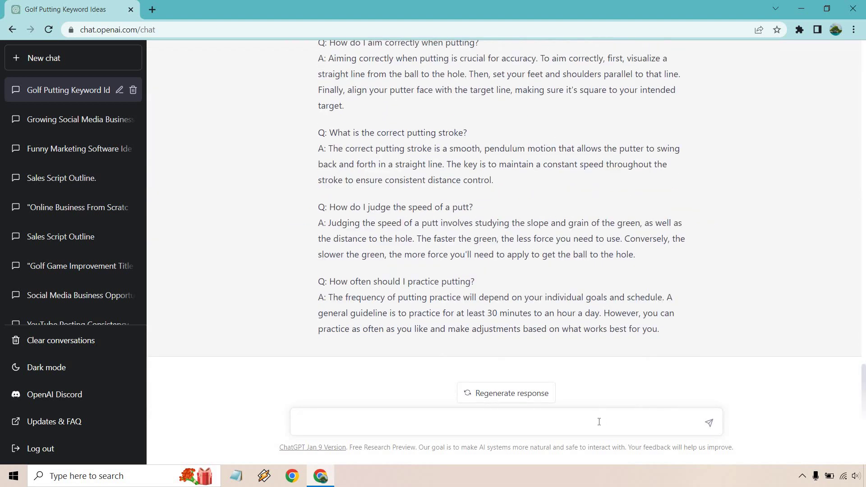
Submit the meta description prompt for 'Golf Putting Drills To Improve Accuracy' and review the conversation
{"action": "type", "text": "Write me a meta description for the article: Golf Putting Drills To Improve Accuracy"}
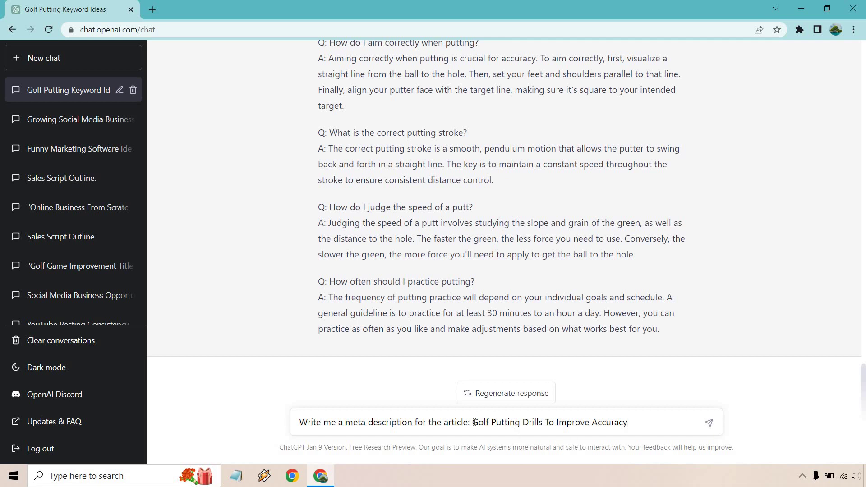
{"action": "left_click_drag", "start_coordinate": [475, 422], "coordinate": [635, 419]}
{"action": "left_click", "coordinate": [635, 420]}
{"action": "left_click", "coordinate": [710, 422]}
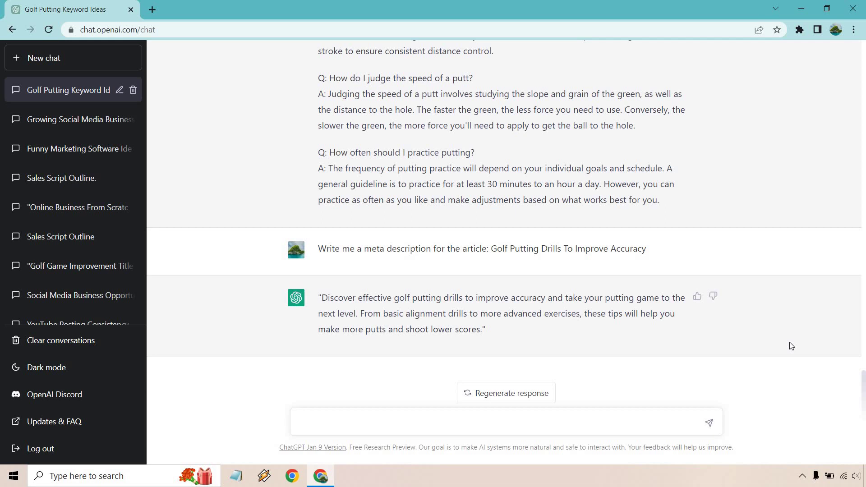
{"action": "scroll", "coordinate": [798, 346], "scroll_direction": "up", "scroll_amount": 1}
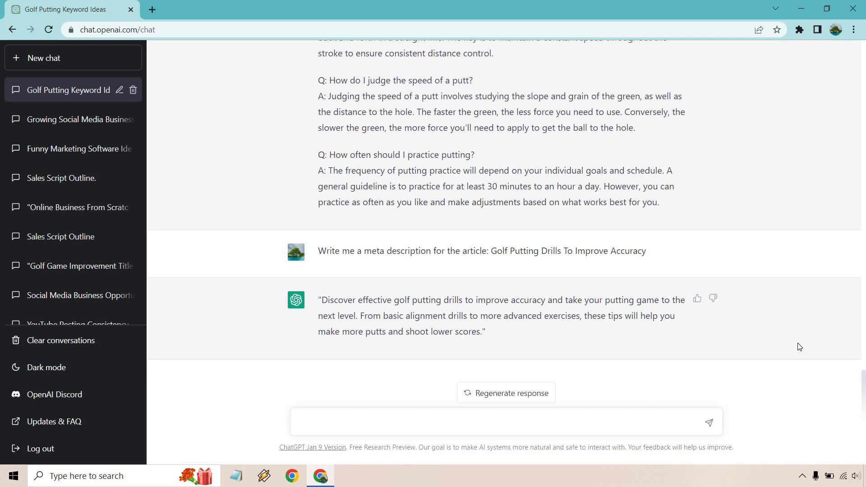
{"action": "scroll", "coordinate": [798, 346], "scroll_direction": "up", "scroll_amount": 20}
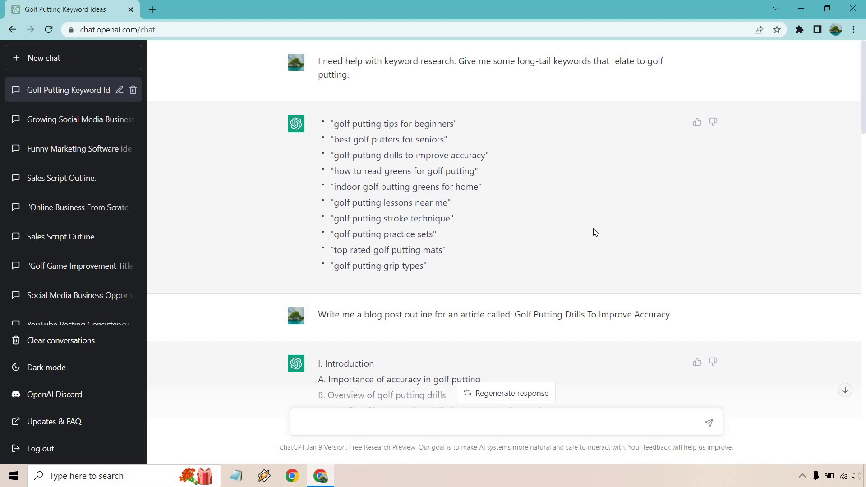
{"action": "scroll", "coordinate": [564, 216], "scroll_direction": "down", "scroll_amount": 1}
{"action": "left_click_drag", "start_coordinate": [372, 258], "coordinate": [641, 259]}
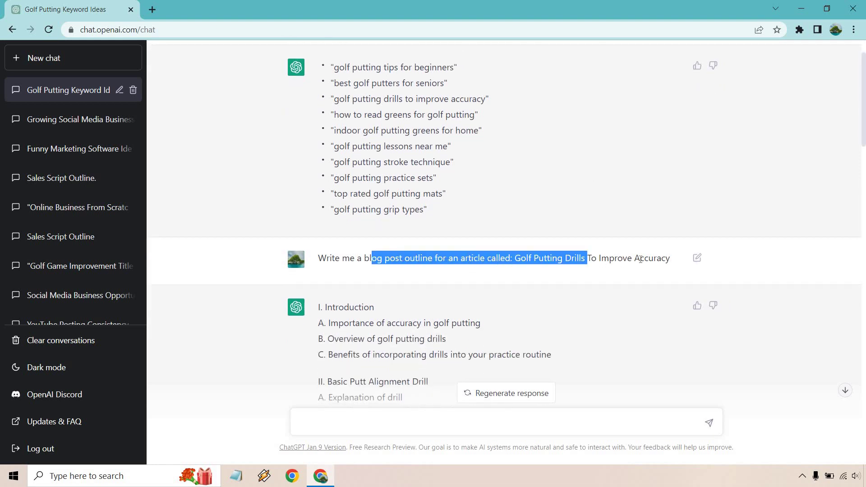
{"action": "left_click", "coordinate": [641, 260]}
{"action": "scroll", "coordinate": [625, 190], "scroll_direction": "down", "scroll_amount": 3}
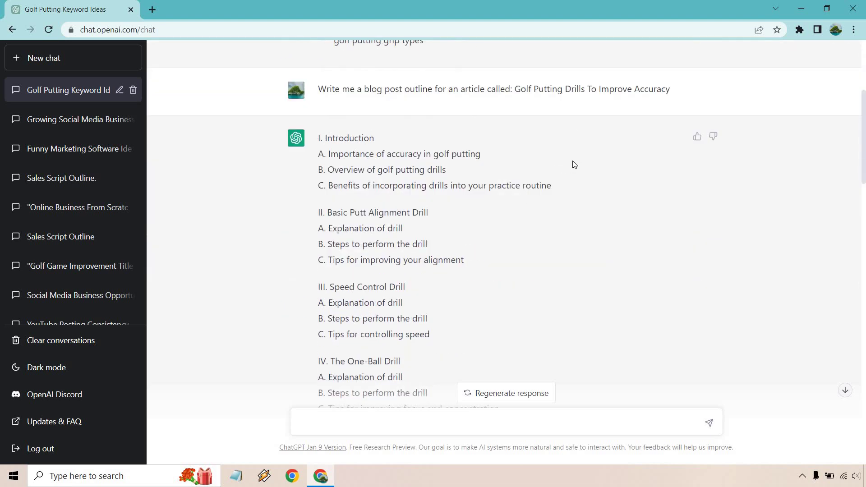
{"action": "left_click_drag", "start_coordinate": [551, 186], "coordinate": [317, 139]}
{"action": "left_click", "coordinate": [484, 248]}
{"action": "left_click_drag", "start_coordinate": [465, 260], "coordinate": [318, 212]}
{"action": "left_click", "coordinate": [583, 243]}
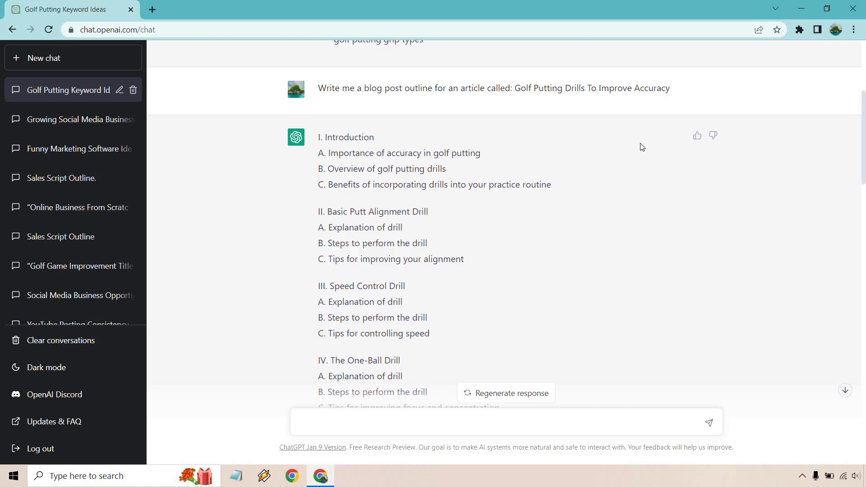
{"action": "scroll", "coordinate": [640, 143], "scroll_direction": "down", "scroll_amount": 10}
{"action": "scroll", "coordinate": [578, 210], "scroll_direction": "down", "scroll_amount": 8}
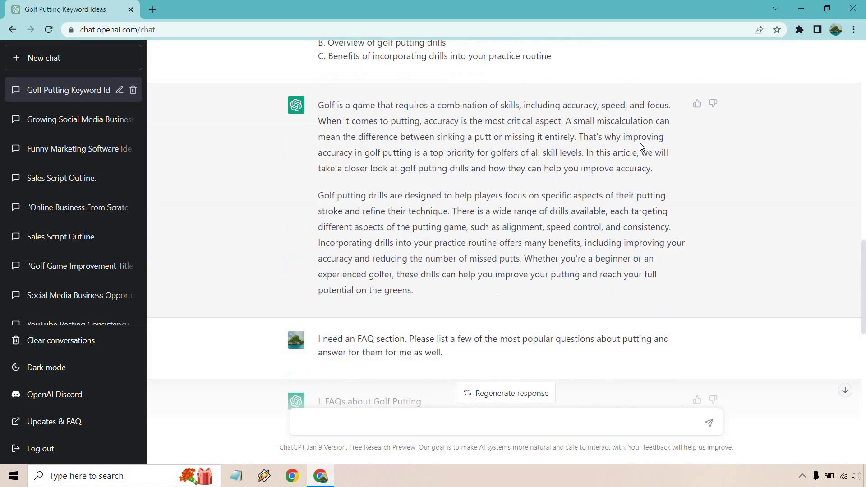
{"action": "scroll", "coordinate": [579, 210], "scroll_direction": "down", "scroll_amount": 1}
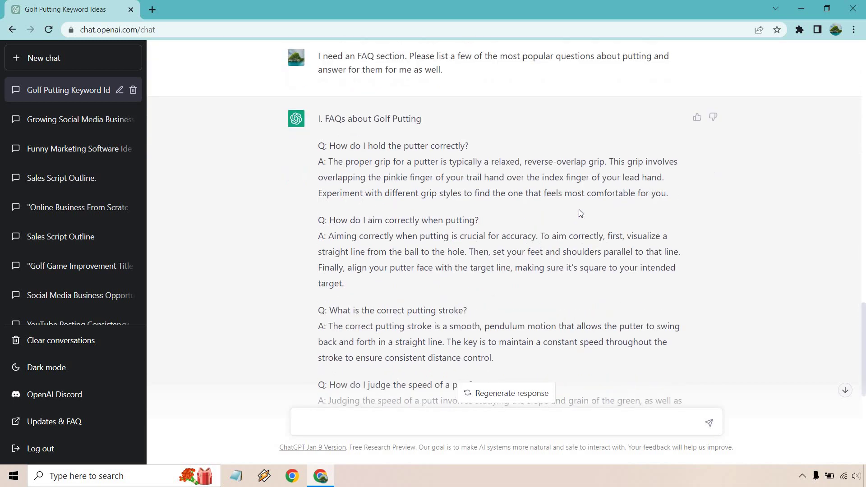
{"action": "scroll", "coordinate": [587, 210], "scroll_direction": "down", "scroll_amount": 7}
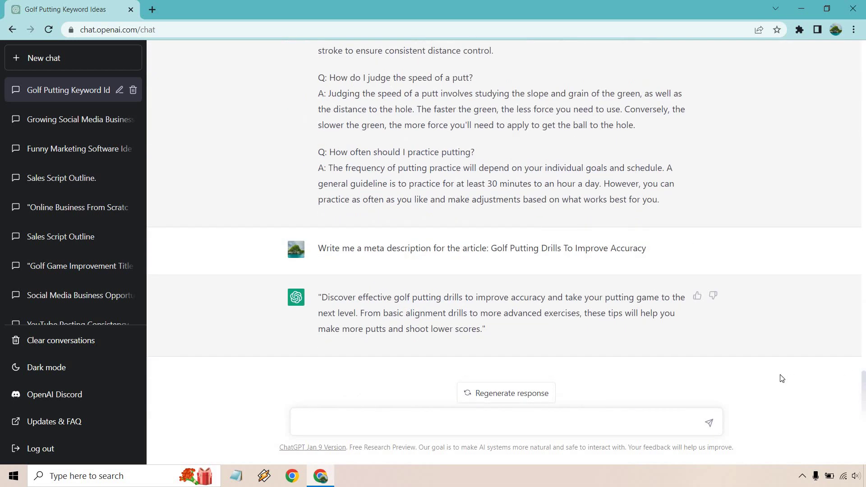